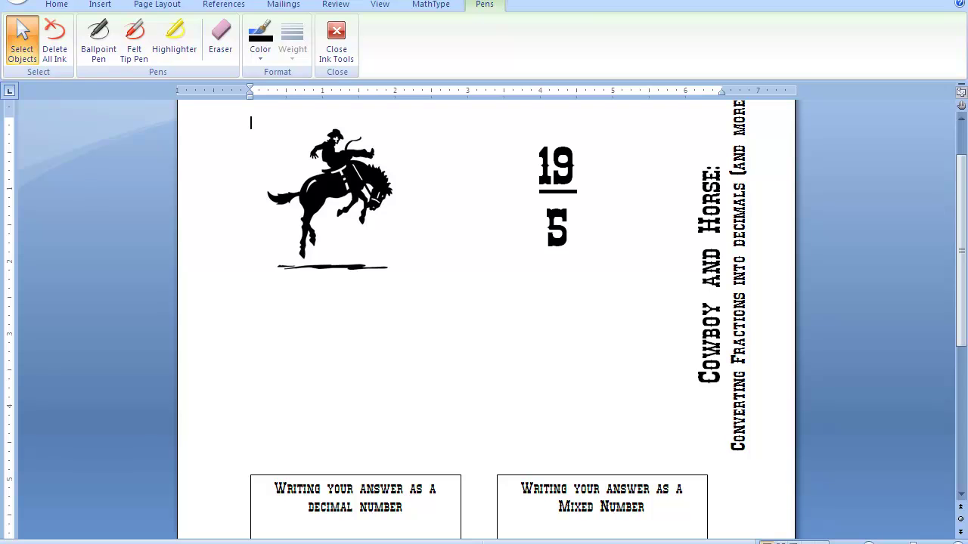
Step: With the black Ballpoint Pen, ink arrows labelling 19 'Cowboy' and 5 'horse'
{"action": "left_click", "coordinate": [102, 38]}
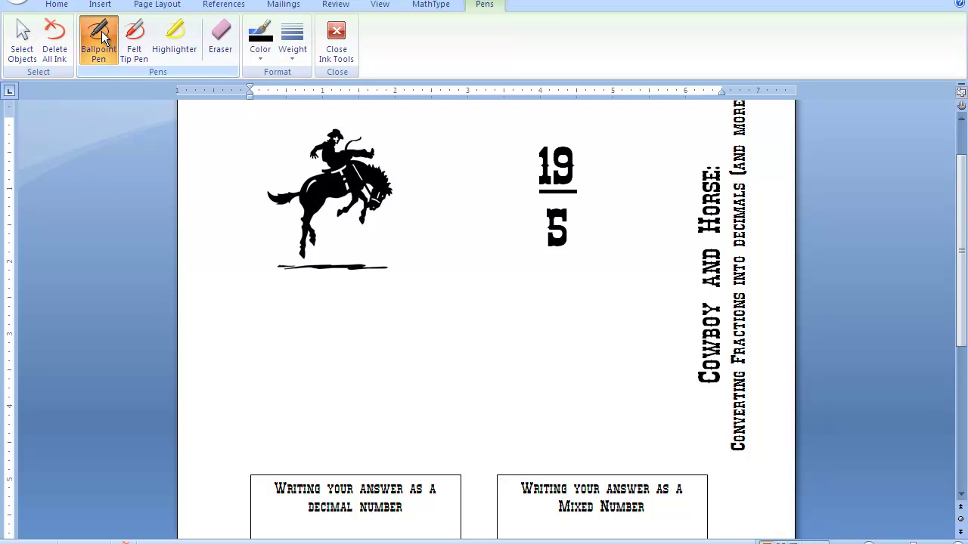
{"action": "mouse_move", "coordinate": [582, 155]}
{"action": "left_mouse_down"}
{"action": "mouse_move", "coordinate": [635, 135]}
{"action": "mouse_move", "coordinate": [604, 161]}
{"action": "left_mouse_up"}
{"action": "left_click_drag", "start_coordinate": [647, 125], "coordinate": [656, 148]}
{"action": "mouse_move", "coordinate": [668, 135]}
{"action": "left_mouse_down"}
{"action": "mouse_move", "coordinate": [697, 138]}
{"action": "mouse_move", "coordinate": [711, 125]}
{"action": "left_mouse_up"}
{"action": "left_click_drag", "start_coordinate": [711, 124], "coordinate": [715, 150]}
{"action": "mouse_move", "coordinate": [572, 226]}
{"action": "left_mouse_down"}
{"action": "mouse_move", "coordinate": [617, 237]}
{"action": "mouse_move", "coordinate": [590, 220]}
{"action": "mouse_move", "coordinate": [634, 248]}
{"action": "left_mouse_up"}
{"action": "mouse_move", "coordinate": [642, 230]}
{"action": "left_mouse_down"}
{"action": "mouse_move", "coordinate": [657, 230]}
{"action": "mouse_move", "coordinate": [661, 245]}
{"action": "mouse_move", "coordinate": [683, 229]}
{"action": "mouse_move", "coordinate": [687, 243]}
{"action": "left_mouse_up"}
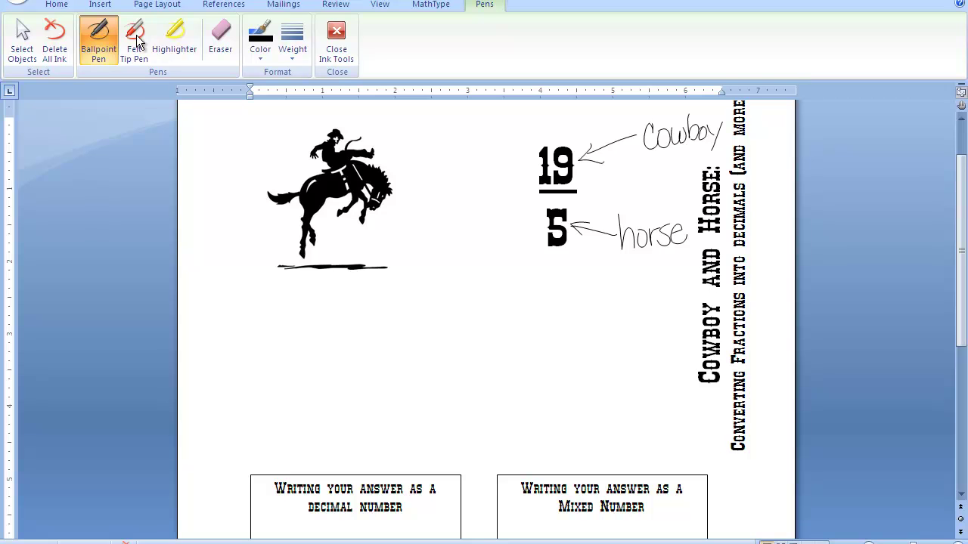
Step: With the blue Felt Tip Pen, ink a division house below the fraction, 19 inside and 5 outside
{"action": "mouse_move", "coordinate": [423, 412]}
{"action": "left_mouse_down"}
{"action": "mouse_move", "coordinate": [452, 340]}
{"action": "mouse_move", "coordinate": [593, 337]}
{"action": "left_mouse_up"}
{"action": "left_click_drag", "start_coordinate": [451, 359], "coordinate": [454, 402]}
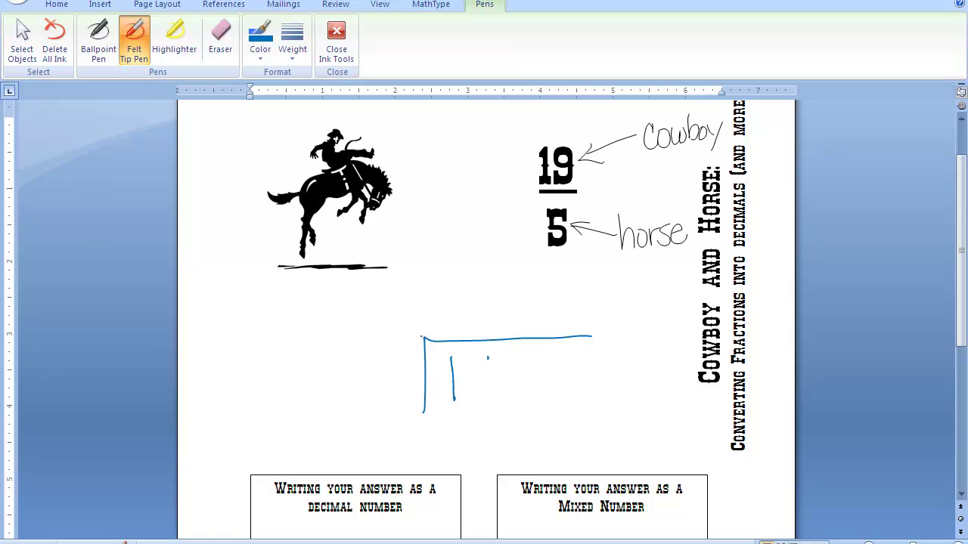
{"action": "left_click_drag", "start_coordinate": [487, 357], "coordinate": [490, 405]}
{"action": "mouse_move", "coordinate": [386, 358]}
{"action": "left_mouse_down"}
{"action": "mouse_move", "coordinate": [384, 394]}
{"action": "mouse_move", "coordinate": [402, 356]}
{"action": "left_mouse_up"}
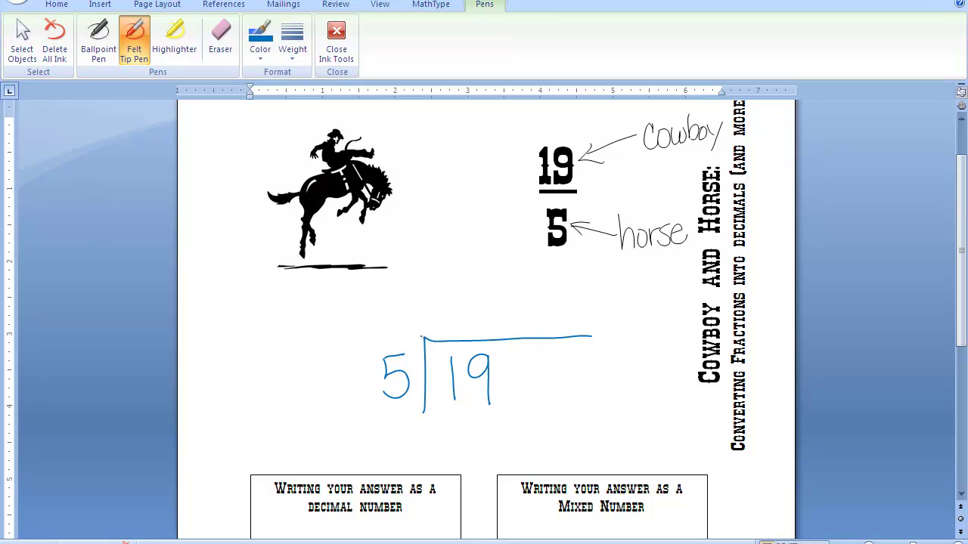
{"action": "left_click_drag", "start_coordinate": [964, 179], "coordinate": [963, 368]}
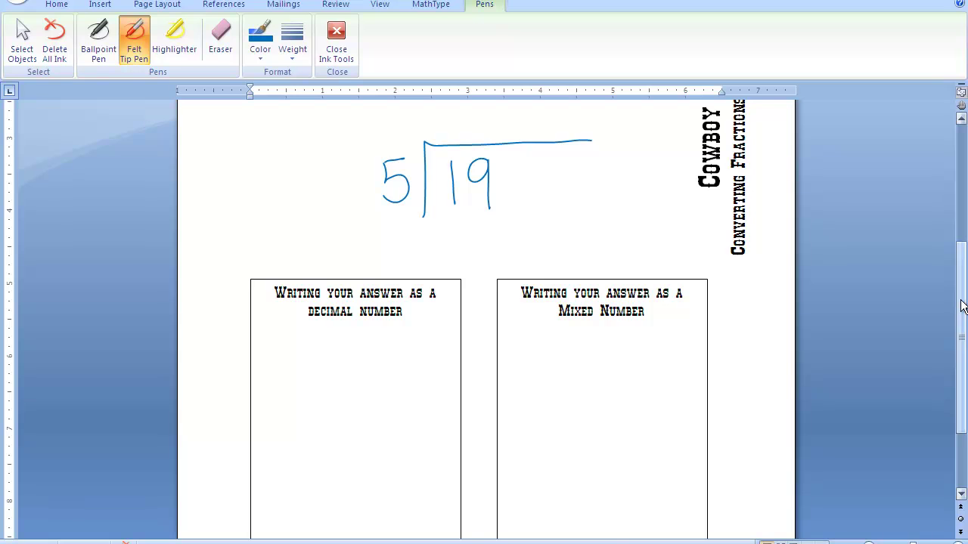
Step: Ink a blue division bracket with 19 under it in the decimal answer box
{"action": "scroll", "coordinate": [961, 333], "scroll_direction": "down", "scroll_amount": 2}
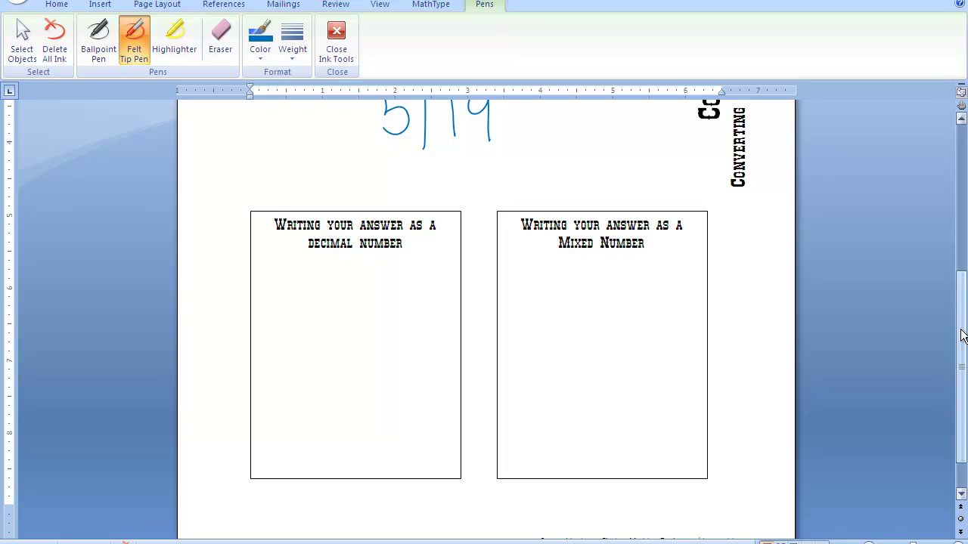
{"action": "left_click_drag", "start_coordinate": [316, 325], "coordinate": [317, 359]}
{"action": "mouse_move", "coordinate": [315, 326]}
{"action": "left_mouse_down"}
{"action": "mouse_move", "coordinate": [392, 322]}
{"action": "mouse_move", "coordinate": [335, 359]}
{"action": "mouse_move", "coordinate": [358, 334]}
{"action": "mouse_move", "coordinate": [357, 359]}
{"action": "left_mouse_up"}
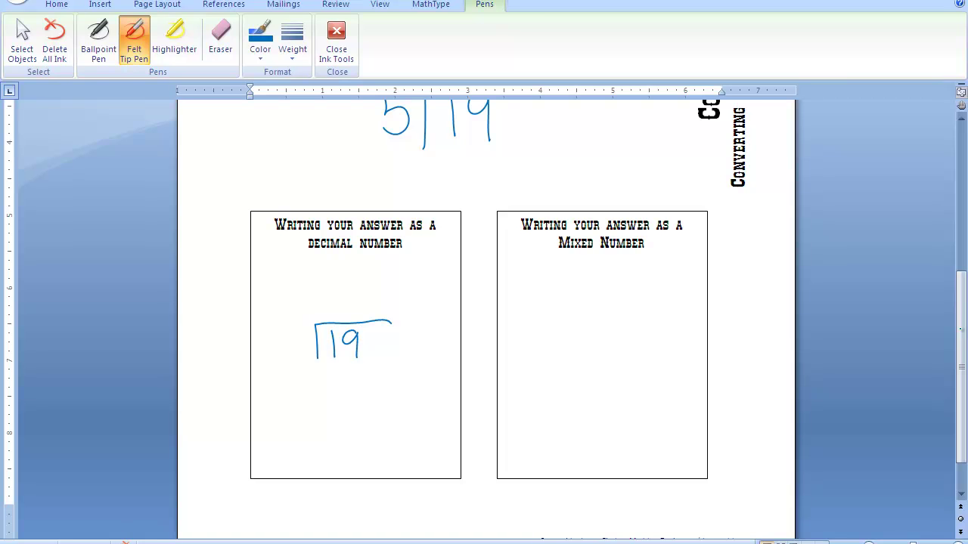
Step: Set up 5)19.0 with the decimal point raised and quotient digits 0 and 3
{"action": "mouse_move", "coordinate": [294, 333]}
{"action": "left_mouse_down"}
{"action": "mouse_move", "coordinate": [310, 349]}
{"action": "mouse_move", "coordinate": [291, 356]}
{"action": "mouse_move", "coordinate": [307, 328]}
{"action": "left_mouse_up"}
{"action": "mouse_move", "coordinate": [392, 331]}
{"action": "left_mouse_down"}
{"action": "mouse_move", "coordinate": [393, 351]}
{"action": "mouse_move", "coordinate": [390, 329]}
{"action": "left_mouse_up"}
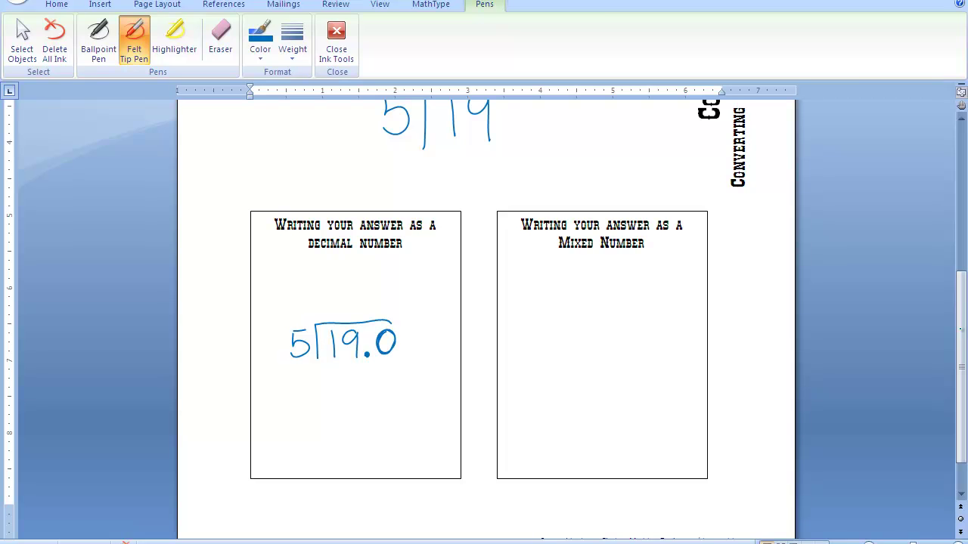
{"action": "mouse_move", "coordinate": [313, 325]}
{"action": "left_mouse_down"}
{"action": "mouse_move", "coordinate": [405, 320]}
{"action": "mouse_move", "coordinate": [383, 317]}
{"action": "left_mouse_up"}
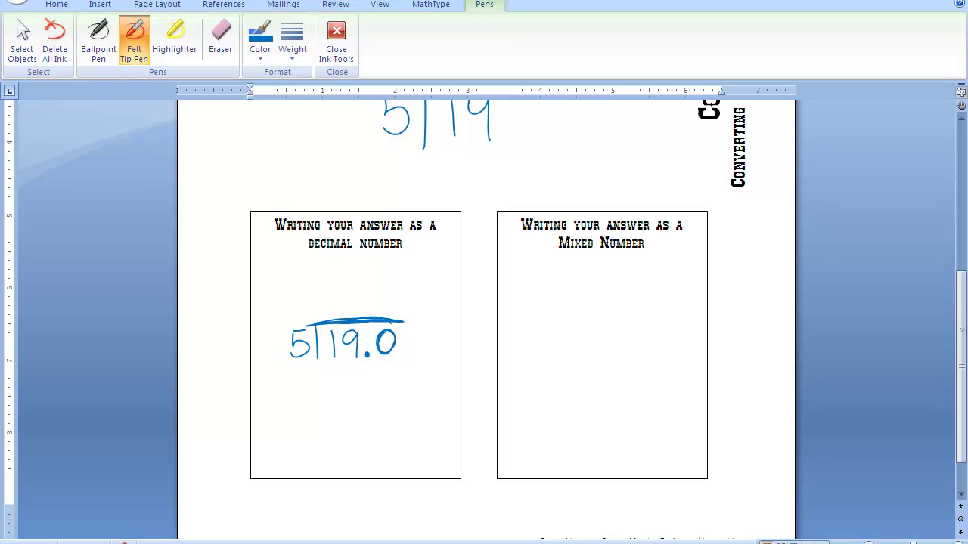
{"action": "left_click_drag", "start_coordinate": [316, 323], "coordinate": [317, 361]}
{"action": "left_click_drag", "start_coordinate": [368, 330], "coordinate": [367, 341]}
{"action": "mouse_move", "coordinate": [330, 301]}
{"action": "left_mouse_down"}
{"action": "mouse_move", "coordinate": [322, 315]}
{"action": "mouse_move", "coordinate": [331, 305]}
{"action": "left_mouse_up"}
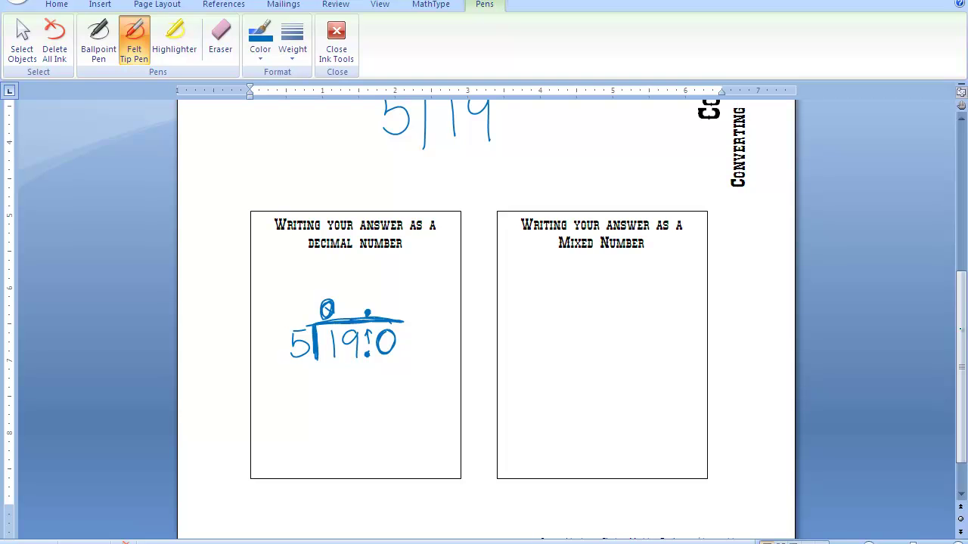
{"action": "left_click_drag", "start_coordinate": [349, 294], "coordinate": [350, 315]}
Step: Subtract 15, bring down 40, write 8 and remainder 0, giving 3.8
{"action": "mouse_move", "coordinate": [340, 369]}
{"action": "left_mouse_down"}
{"action": "mouse_move", "coordinate": [341, 390]}
{"action": "mouse_move", "coordinate": [355, 389]}
{"action": "mouse_move", "coordinate": [362, 367]}
{"action": "left_mouse_up"}
{"action": "mouse_move", "coordinate": [329, 393]}
{"action": "left_mouse_down"}
{"action": "mouse_move", "coordinate": [375, 391]}
{"action": "mouse_move", "coordinate": [362, 428]}
{"action": "mouse_move", "coordinate": [381, 403]}
{"action": "left_mouse_up"}
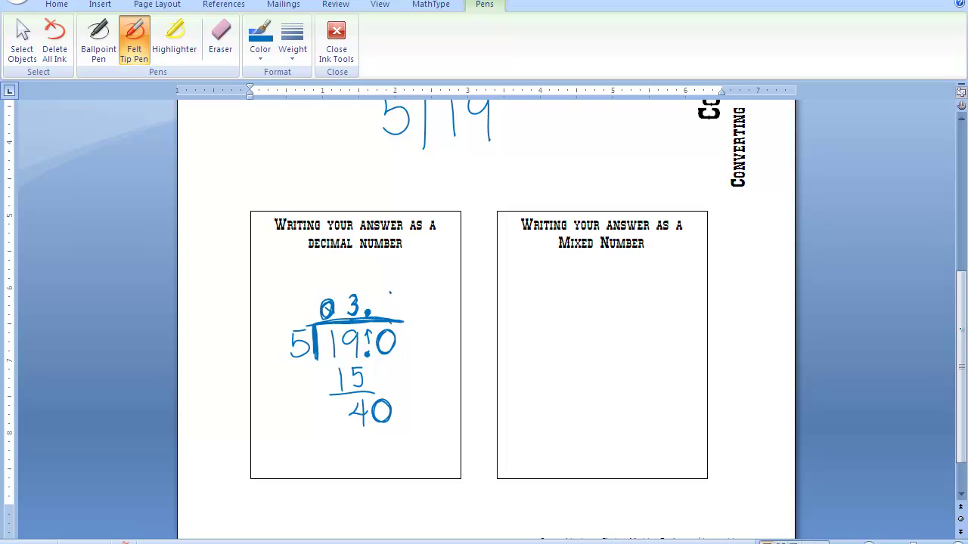
{"action": "mouse_move", "coordinate": [390, 292]}
{"action": "left_mouse_down"}
{"action": "mouse_move", "coordinate": [380, 311]}
{"action": "mouse_move", "coordinate": [388, 293]}
{"action": "left_mouse_up"}
{"action": "mouse_move", "coordinate": [368, 431]}
{"action": "left_mouse_down"}
{"action": "mouse_move", "coordinate": [381, 442]}
{"action": "mouse_move", "coordinate": [370, 451]}
{"action": "left_mouse_up"}
{"action": "mouse_move", "coordinate": [385, 432]}
{"action": "left_mouse_down"}
{"action": "mouse_move", "coordinate": [377, 444]}
{"action": "mouse_move", "coordinate": [384, 430]}
{"action": "left_mouse_up"}
{"action": "left_click_drag", "start_coordinate": [341, 459], "coordinate": [413, 444]}
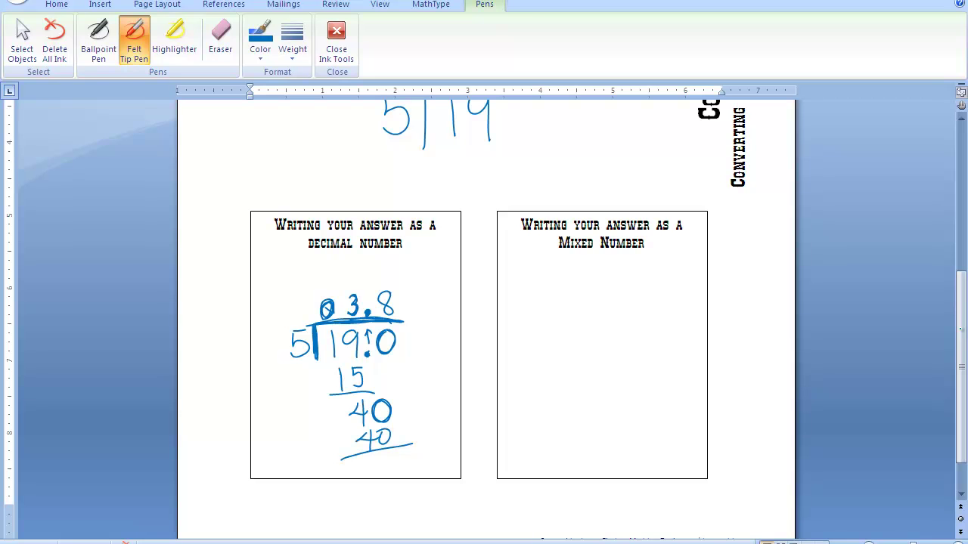
{"action": "mouse_move", "coordinate": [395, 453]}
{"action": "left_mouse_down"}
{"action": "mouse_move", "coordinate": [384, 464]}
{"action": "mouse_move", "coordinate": [394, 454]}
{"action": "left_mouse_up"}
{"action": "mouse_move", "coordinate": [532, 313]}
{"action": "left_mouse_down"}
{"action": "mouse_move", "coordinate": [532, 341]}
{"action": "mouse_move", "coordinate": [545, 313]}
{"action": "mouse_move", "coordinate": [557, 341]}
{"action": "mouse_move", "coordinate": [627, 304]}
{"action": "mouse_move", "coordinate": [654, 302]}
{"action": "left_mouse_up"}
Step: Ink 5)19 in the Mixed Number box with quotient 3, −15 and remainder 4
{"action": "mouse_move", "coordinate": [575, 314]}
{"action": "left_mouse_down"}
{"action": "mouse_move", "coordinate": [576, 339]}
{"action": "mouse_move", "coordinate": [593, 314]}
{"action": "mouse_move", "coordinate": [604, 340]}
{"action": "left_mouse_up"}
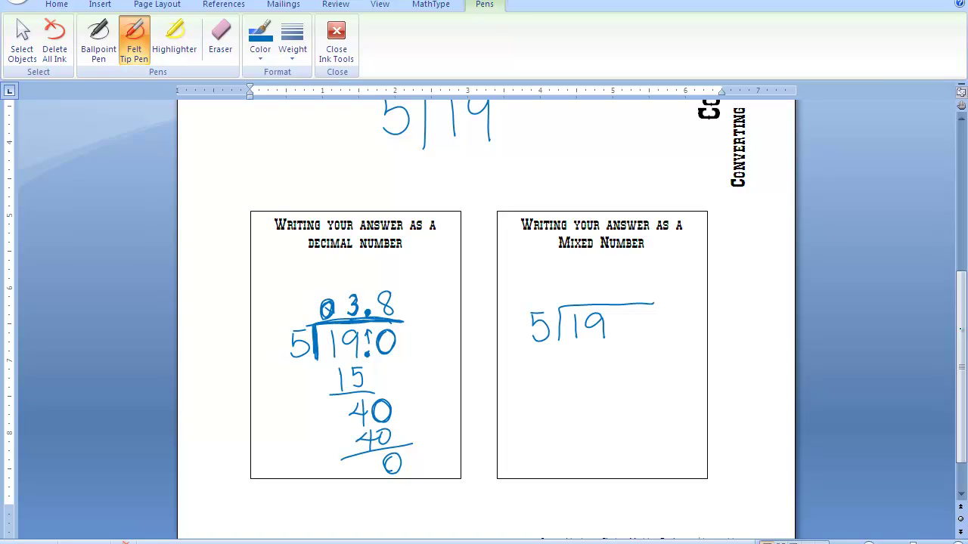
{"action": "mouse_move", "coordinate": [592, 279]}
{"action": "left_mouse_down"}
{"action": "mouse_move", "coordinate": [602, 289]}
{"action": "mouse_move", "coordinate": [592, 300]}
{"action": "left_mouse_up"}
{"action": "left_click_drag", "start_coordinate": [577, 346], "coordinate": [578, 373]}
{"action": "mouse_move", "coordinate": [595, 347]}
{"action": "left_mouse_down"}
{"action": "mouse_move", "coordinate": [608, 362]}
{"action": "mouse_move", "coordinate": [593, 369]}
{"action": "left_mouse_up"}
{"action": "left_click_drag", "start_coordinate": [594, 346], "coordinate": [611, 344]}
{"action": "mouse_move", "coordinate": [555, 380]}
{"action": "left_mouse_down"}
{"action": "mouse_move", "coordinate": [628, 374]}
{"action": "mouse_move", "coordinate": [592, 394]}
{"action": "mouse_move", "coordinate": [615, 391]}
{"action": "left_mouse_up"}
{"action": "left_click_drag", "start_coordinate": [610, 377], "coordinate": [609, 412]}
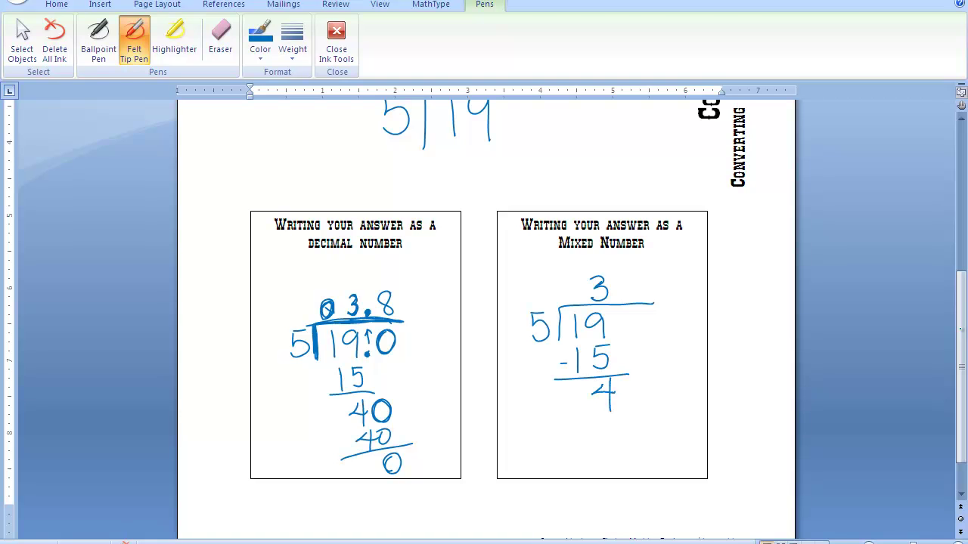
Step: Write the fraction 4/5 beside the 3 to give 3 4/5
{"action": "mouse_move", "coordinate": [621, 285]}
{"action": "left_mouse_down"}
{"action": "mouse_move", "coordinate": [642, 283]}
{"action": "mouse_move", "coordinate": [630, 302]}
{"action": "mouse_move", "coordinate": [637, 288]}
{"action": "left_mouse_up"}
{"action": "left_click_drag", "start_coordinate": [625, 266], "coordinate": [631, 287]}
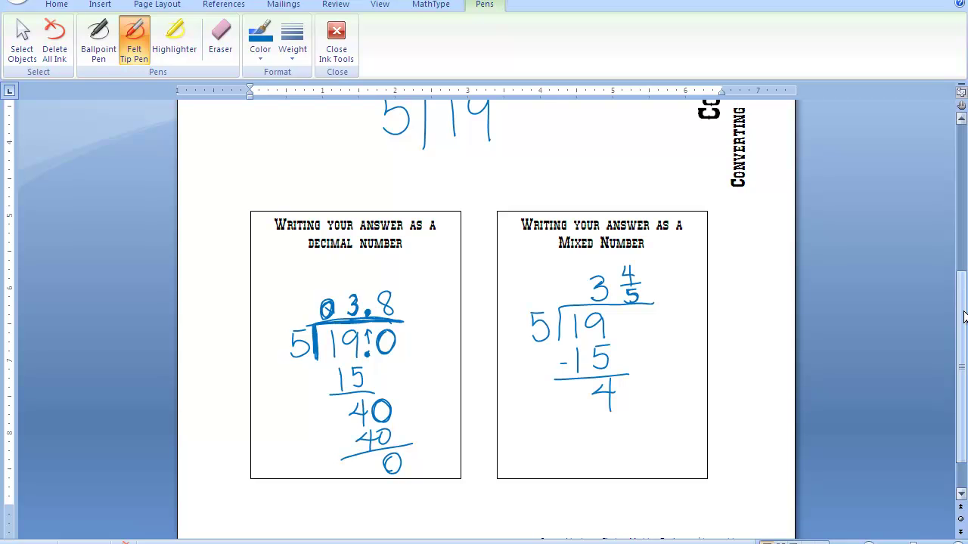
{"action": "mouse_move", "coordinate": [962, 297]}
{"action": "left_mouse_down"}
{"action": "mouse_move", "coordinate": [962, 311]}
{"action": "mouse_move", "coordinate": [962, 281]}
{"action": "mouse_move", "coordinate": [963, 306]}
{"action": "left_mouse_up"}
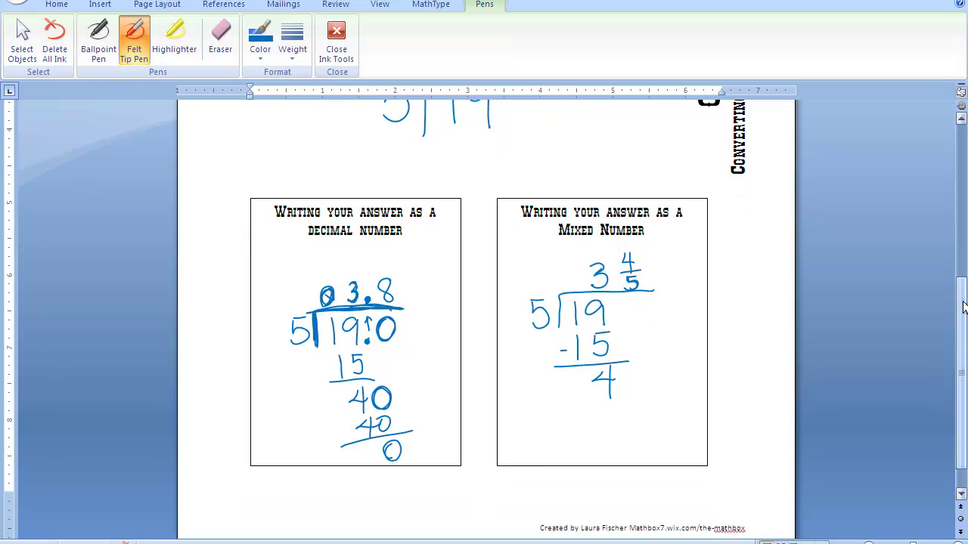